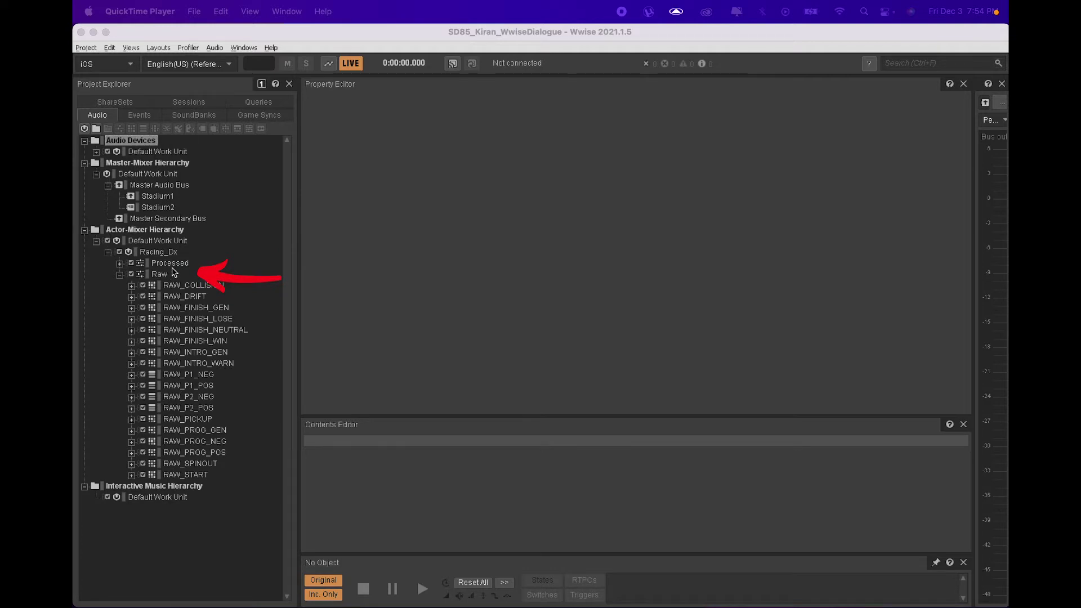
# Check the Output Bus of the Raw and Processed containers, then collapse both trees
pyautogui.click(162, 277)
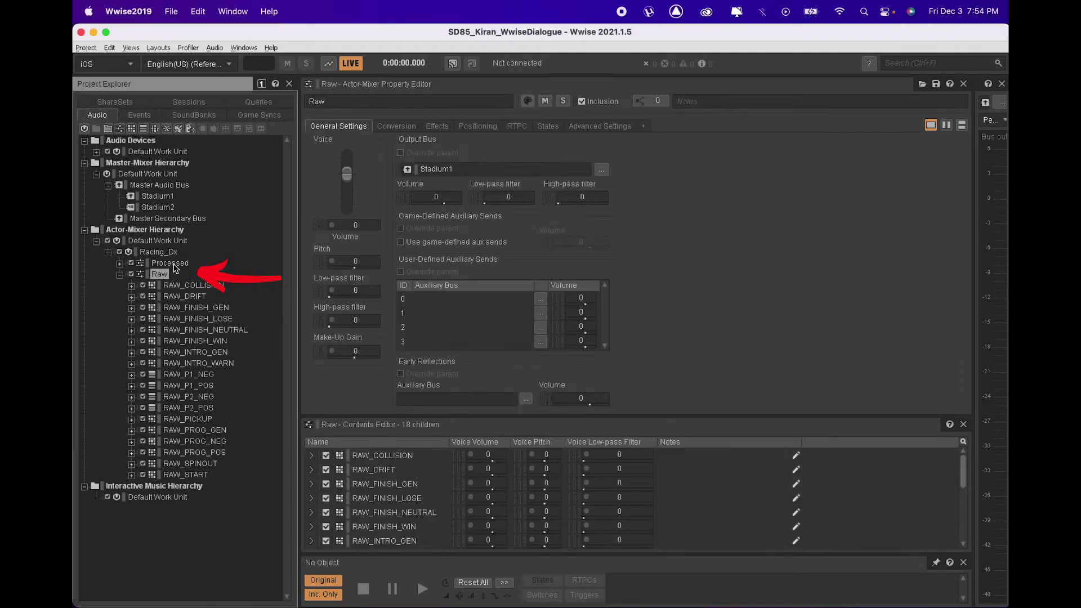
pyautogui.click(172, 265)
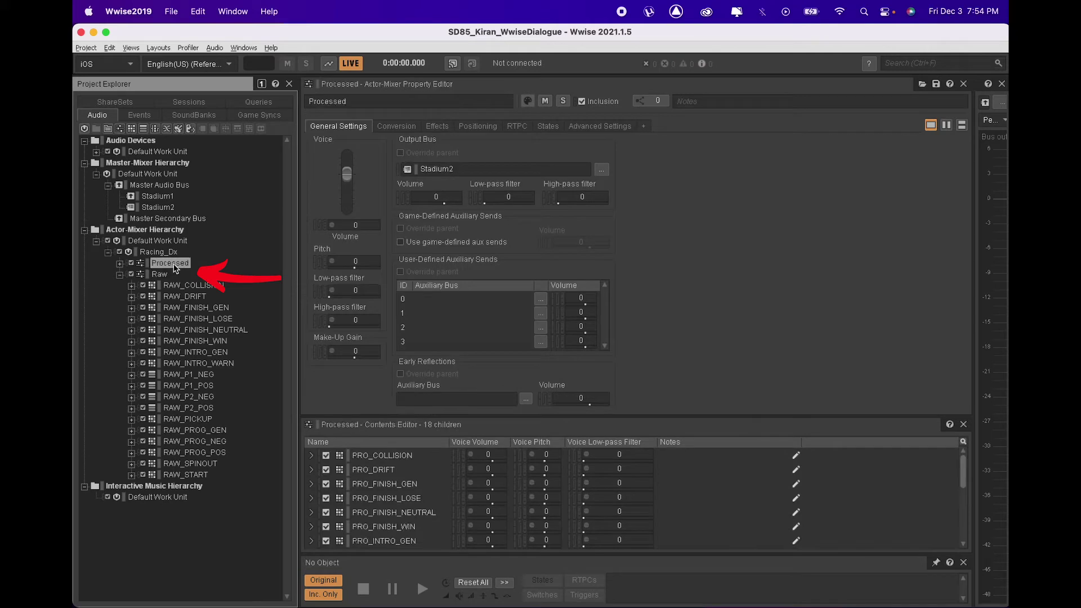
pyautogui.click(121, 265)
pyautogui.click(121, 266)
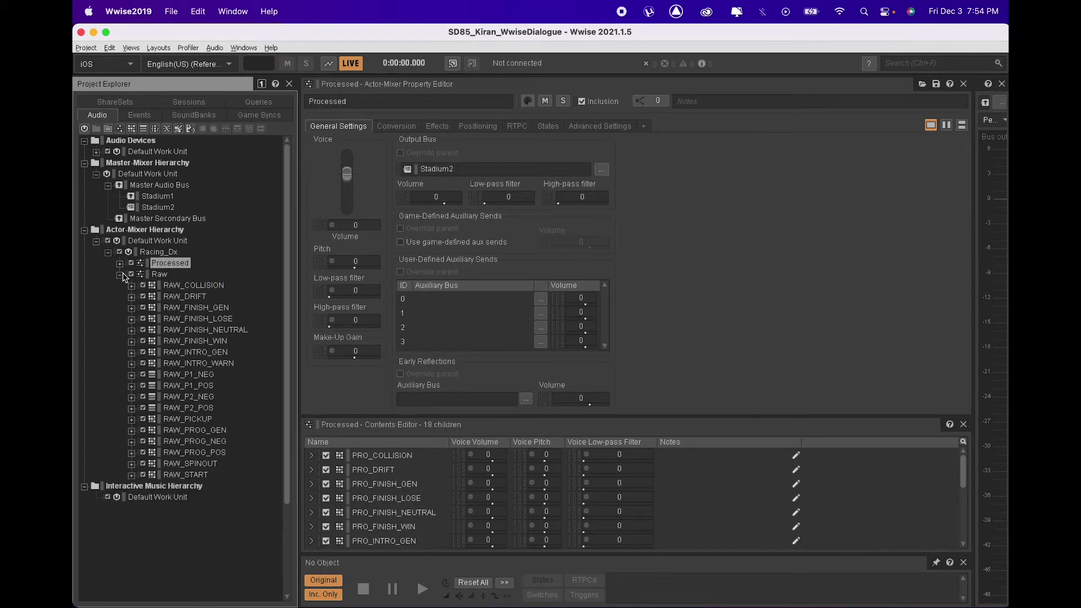
pyautogui.click(122, 275)
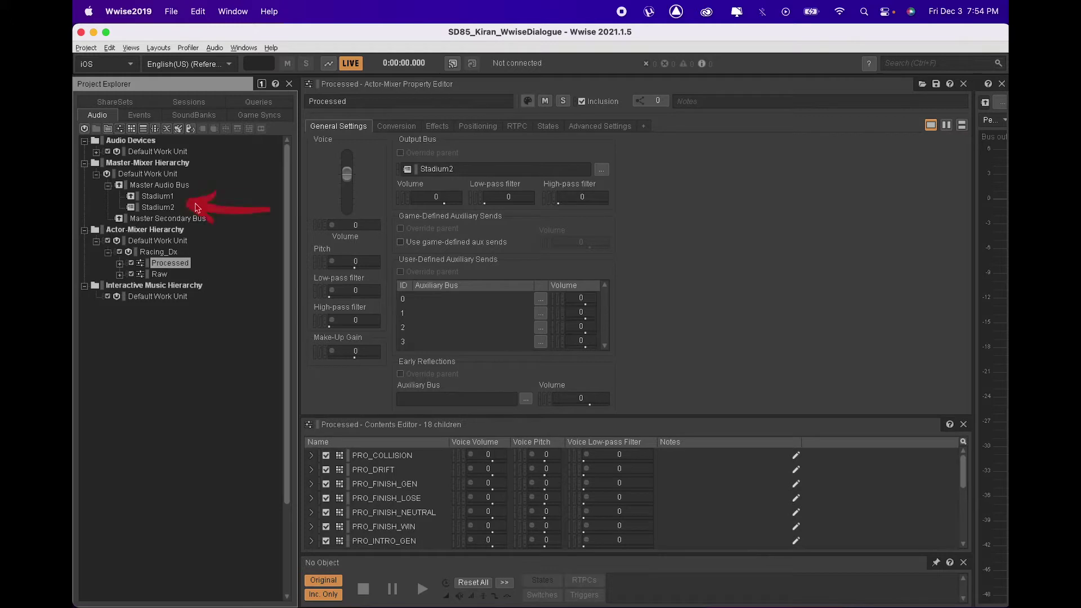
# Inspect Stadium1's Matrix Reverb effect, then select the Stadium2 bus
pyautogui.click(162, 197)
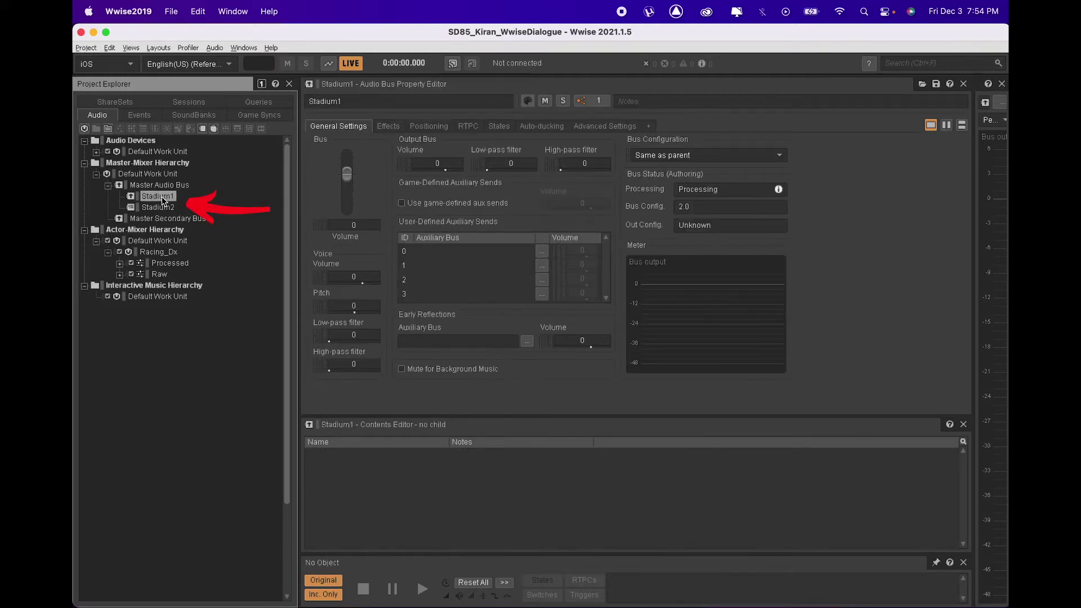
pyautogui.click(387, 127)
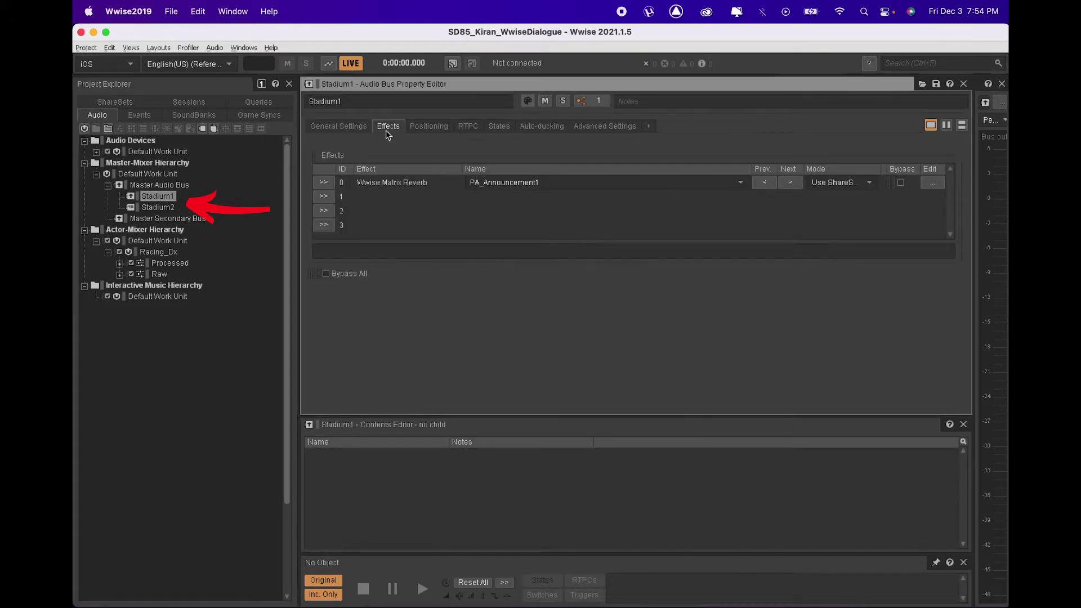
pyautogui.click(164, 208)
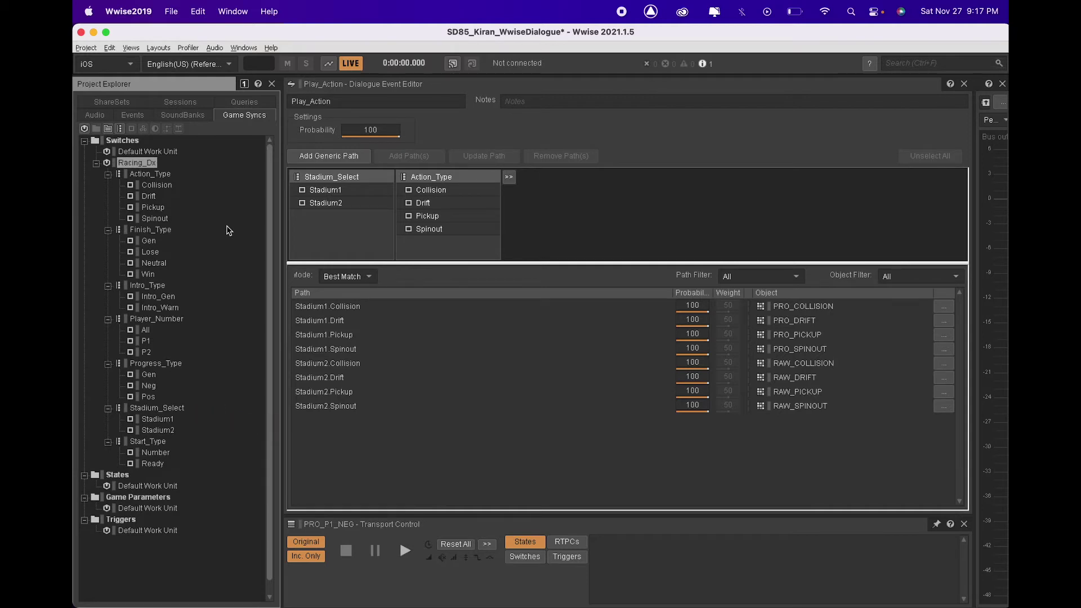
# Move from the Action_Type switch group to the Events view with the Racing_Dx dialogue events
pyautogui.press('Down')
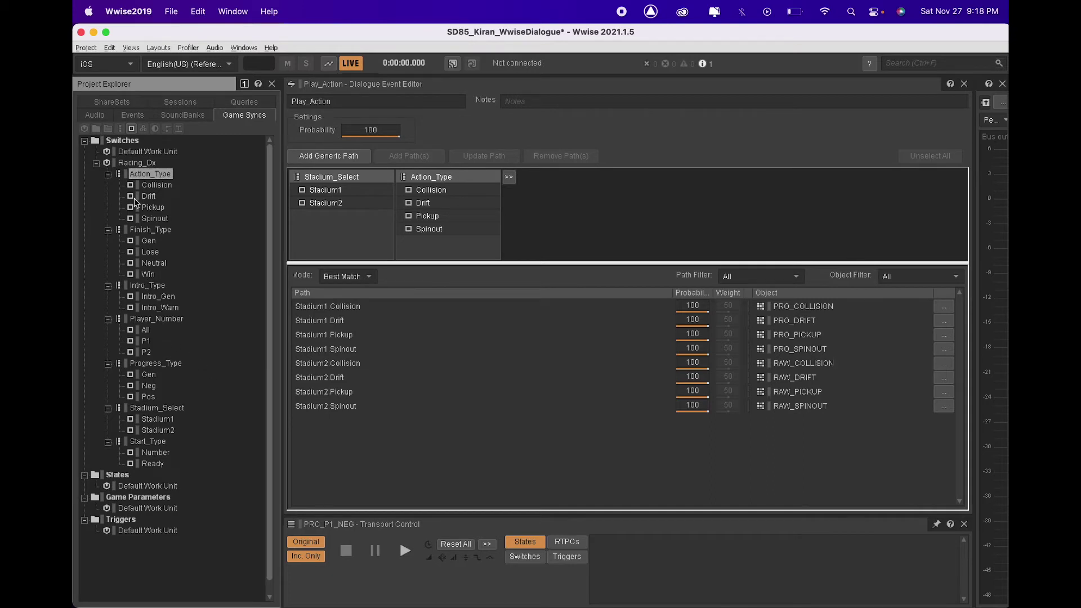
pyautogui.click(133, 115)
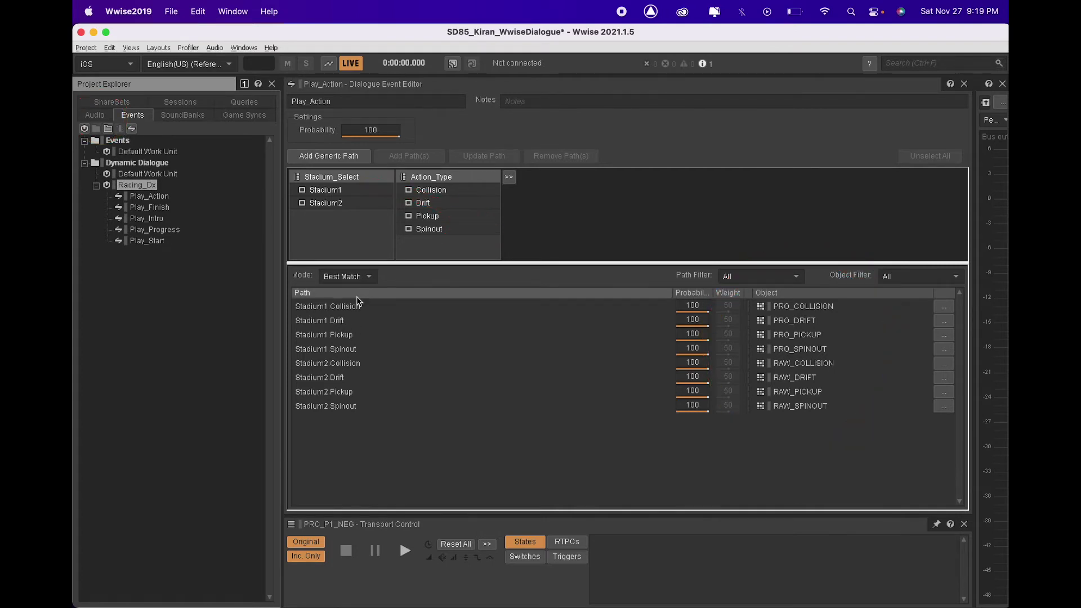
# Preview Play_Action paths: PRO_COLLISION, PRO_DRIFT, PRO_SPINOUT, RAW_PICKUP, then PRO_PICKUP
pyautogui.click(352, 313)
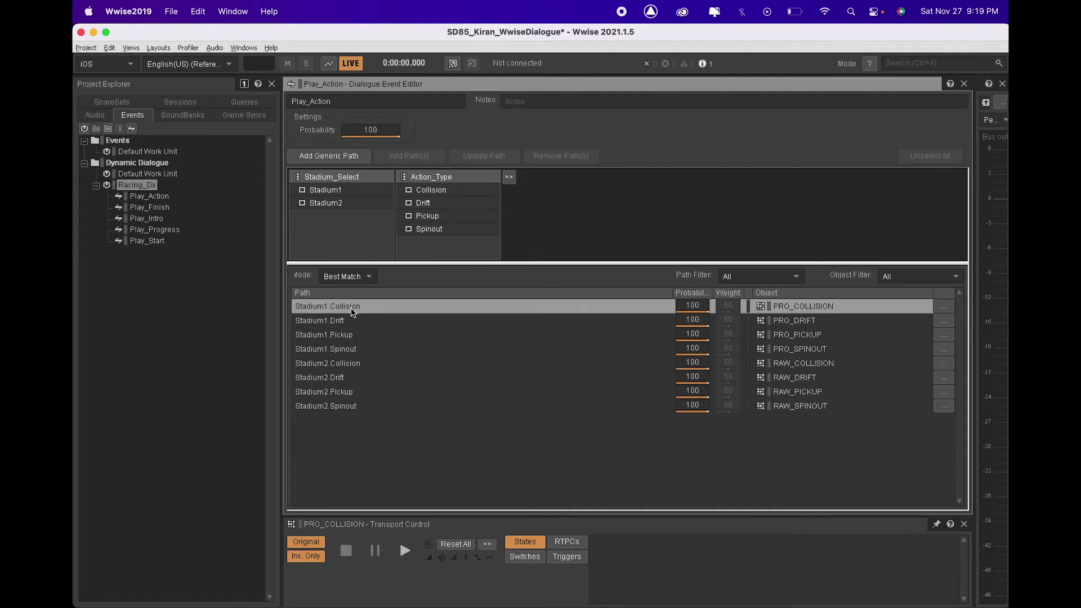
pyautogui.press('space')
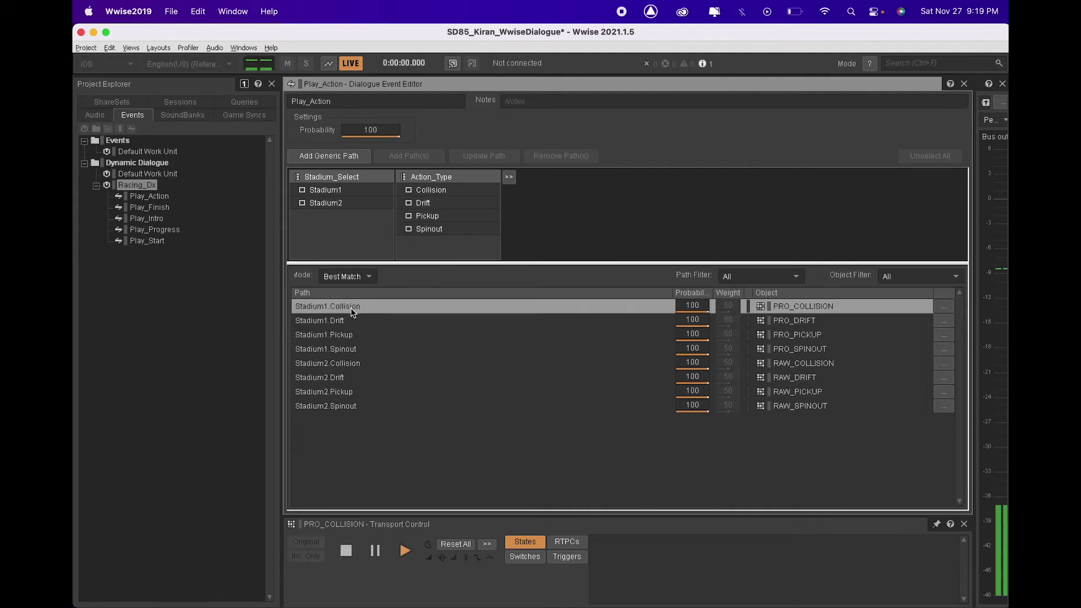
pyautogui.click(341, 322)
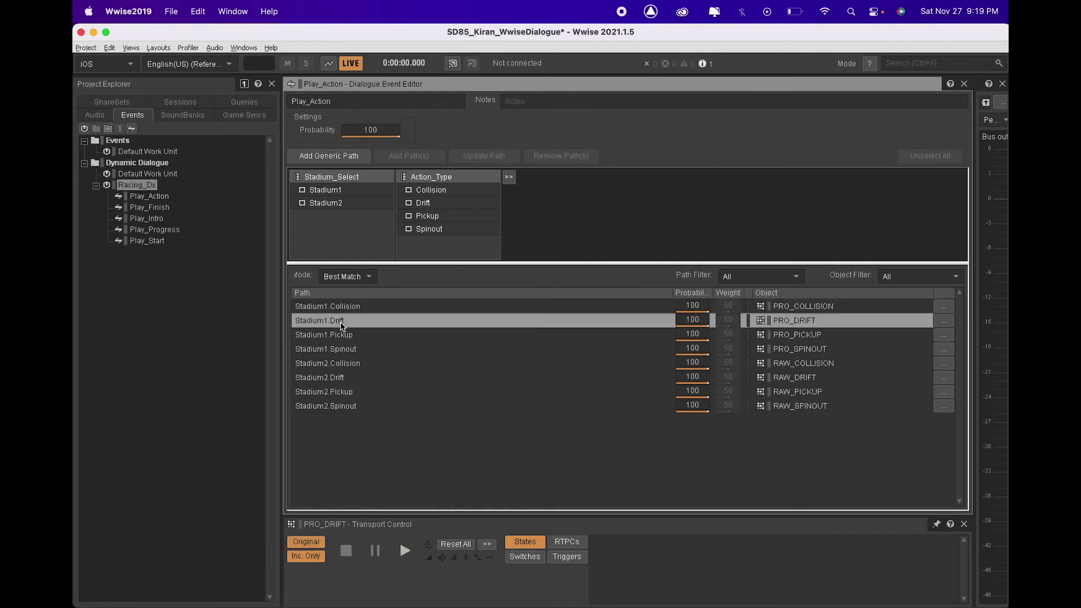
pyautogui.press('space')
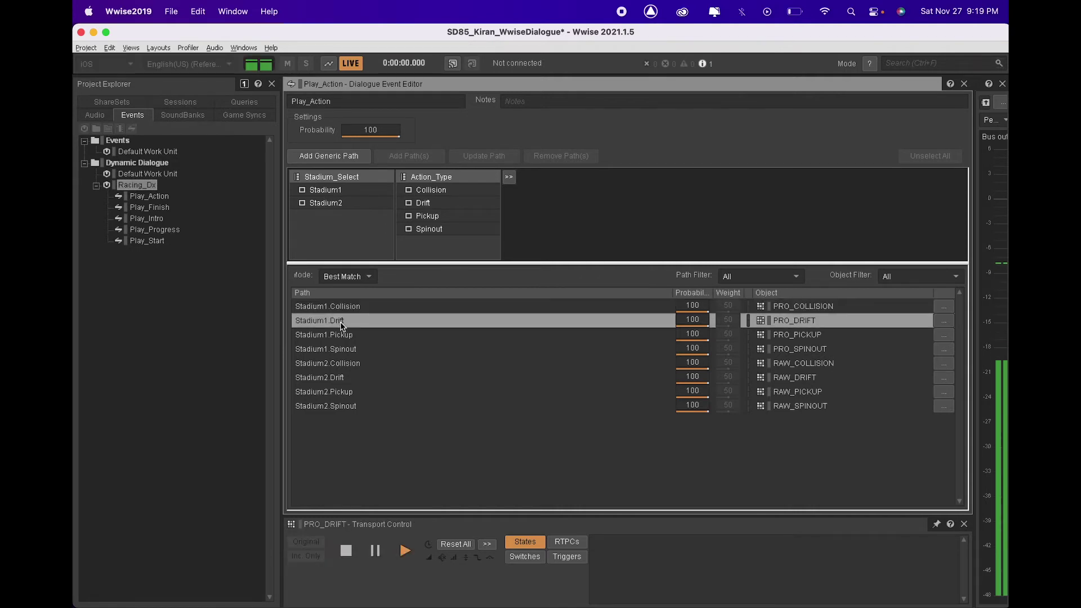
pyautogui.click(349, 351)
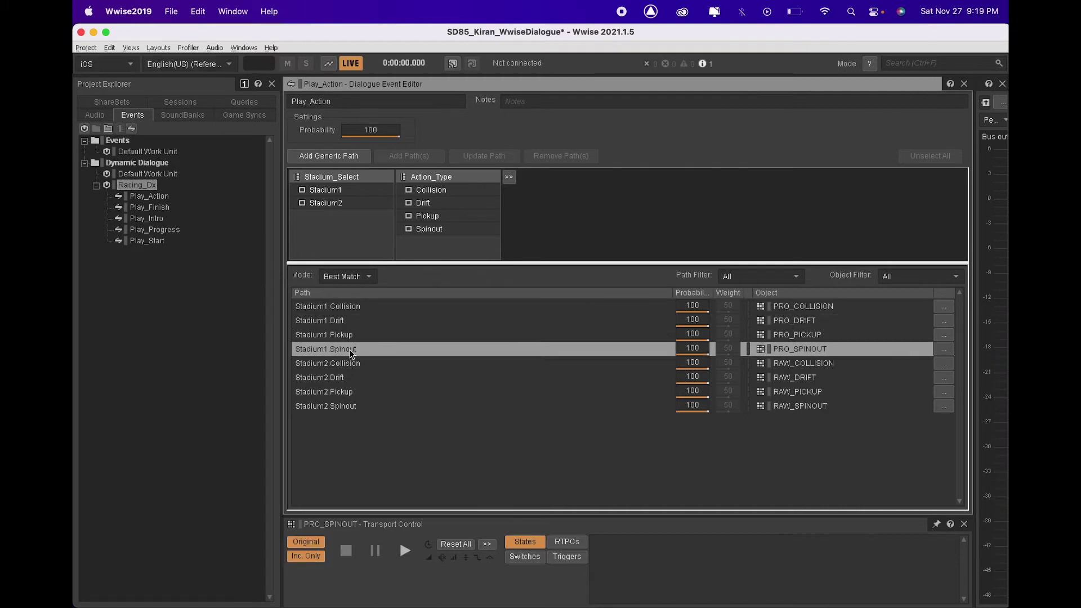
pyautogui.press('space')
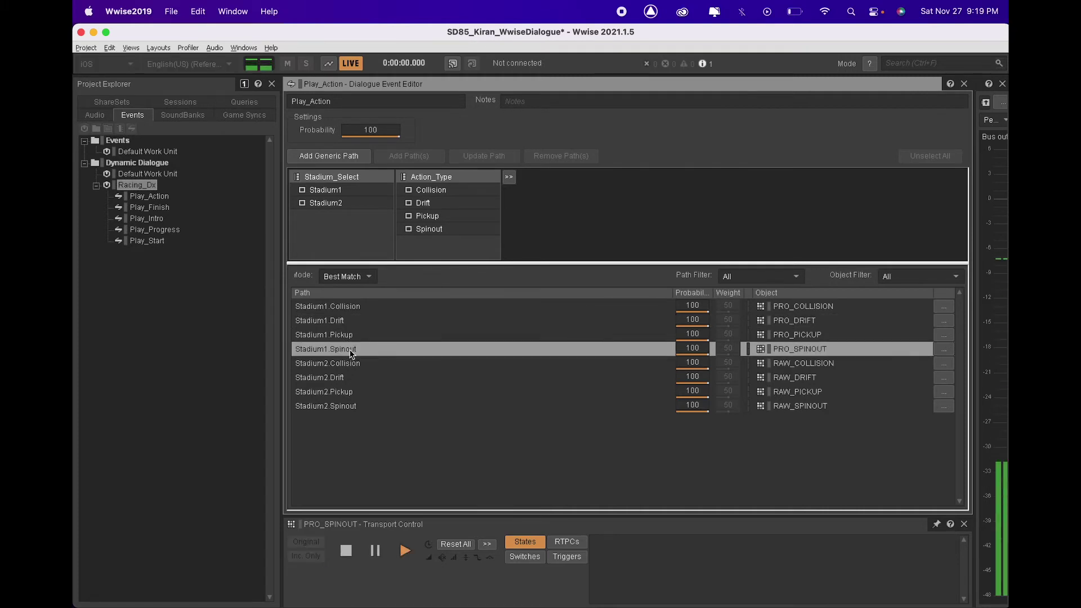
pyautogui.click(345, 393)
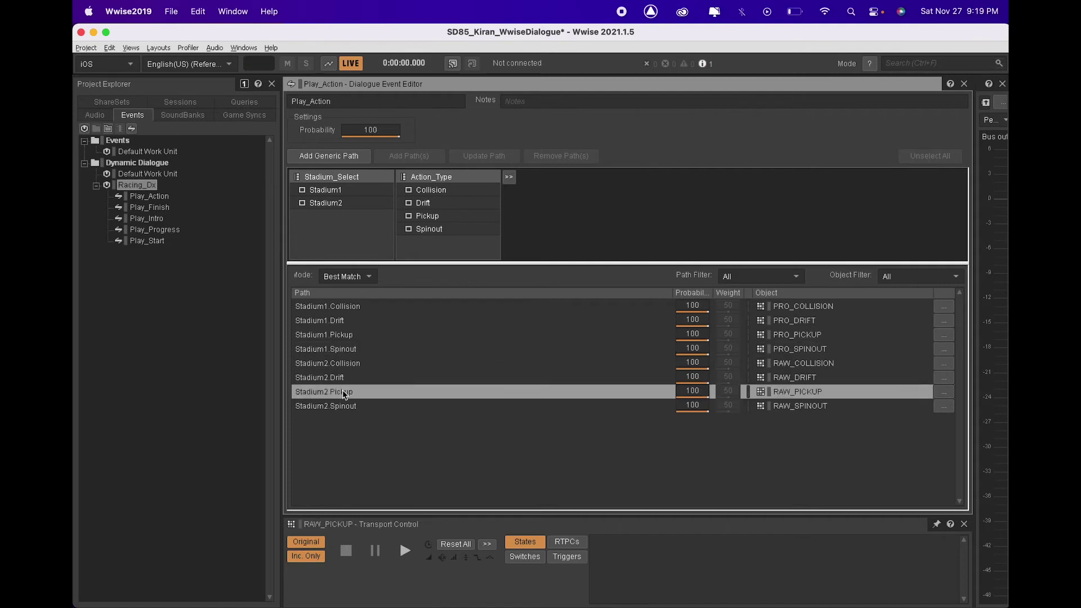
pyautogui.press('space')
pyautogui.click(347, 336)
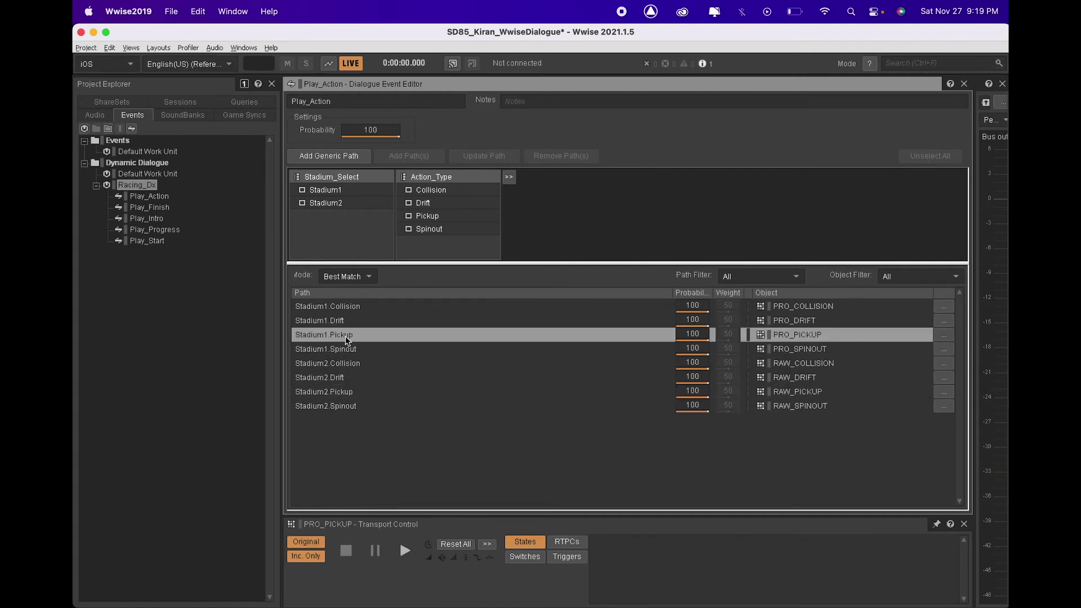
pyautogui.press('space')
# Open Play_Finish and preview PRO_FINISH_GEN, RAW_FINISH_GEN and PRO_FINISH_NEUTRAL from its paths
pyautogui.click(160, 208)
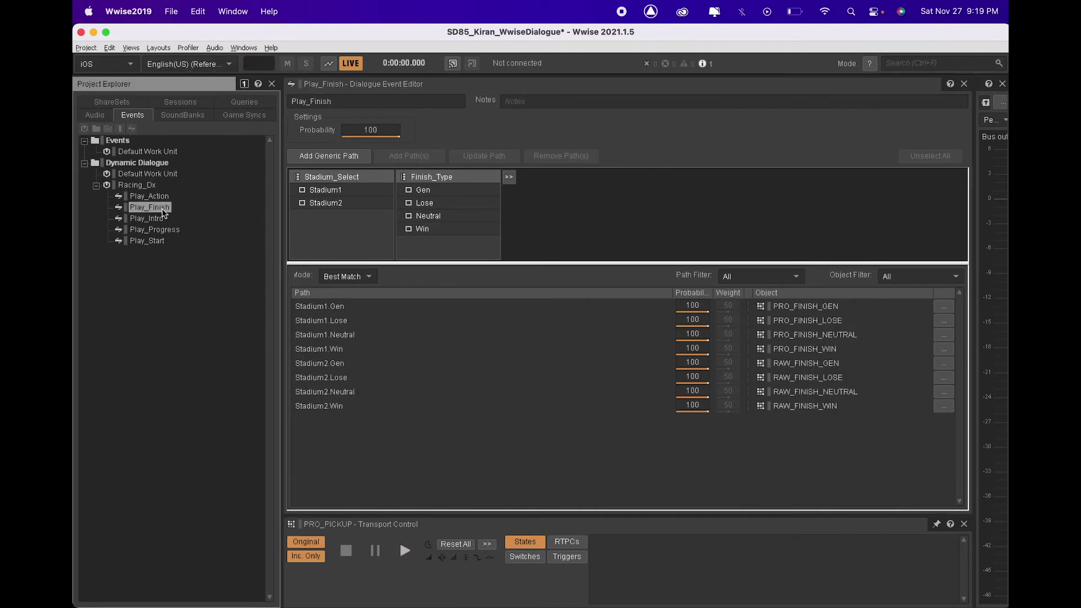
pyautogui.click(326, 307)
pyautogui.press('space')
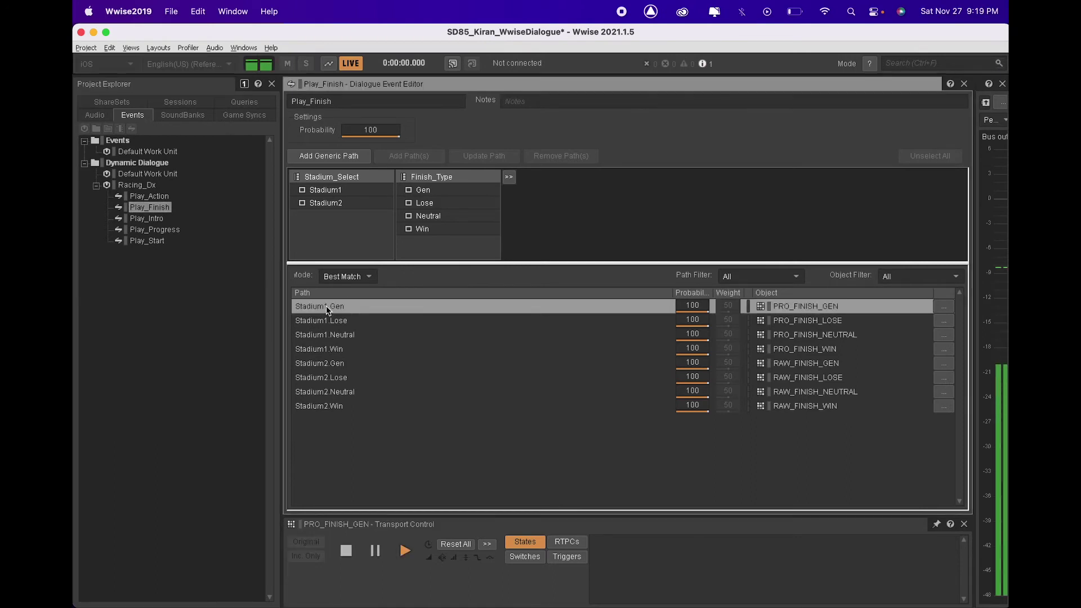
pyautogui.click(338, 363)
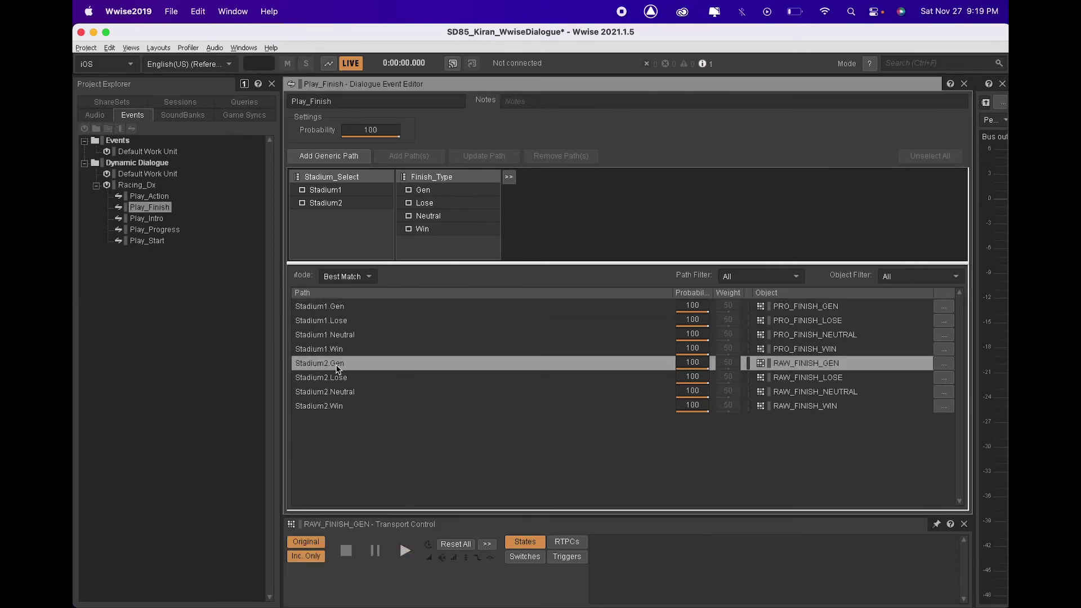
pyautogui.press('space')
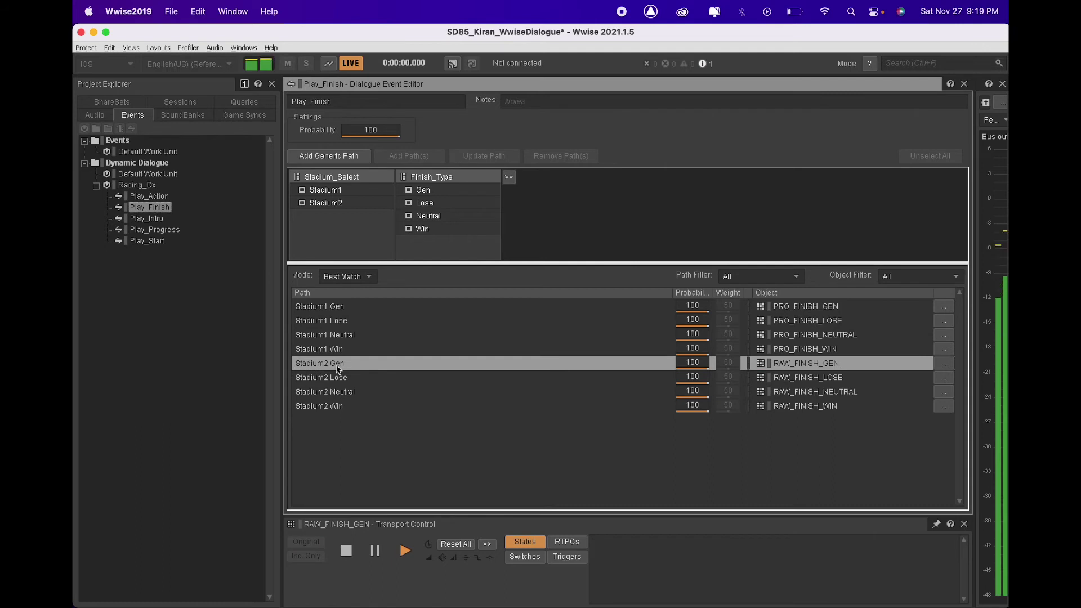
pyautogui.click(346, 336)
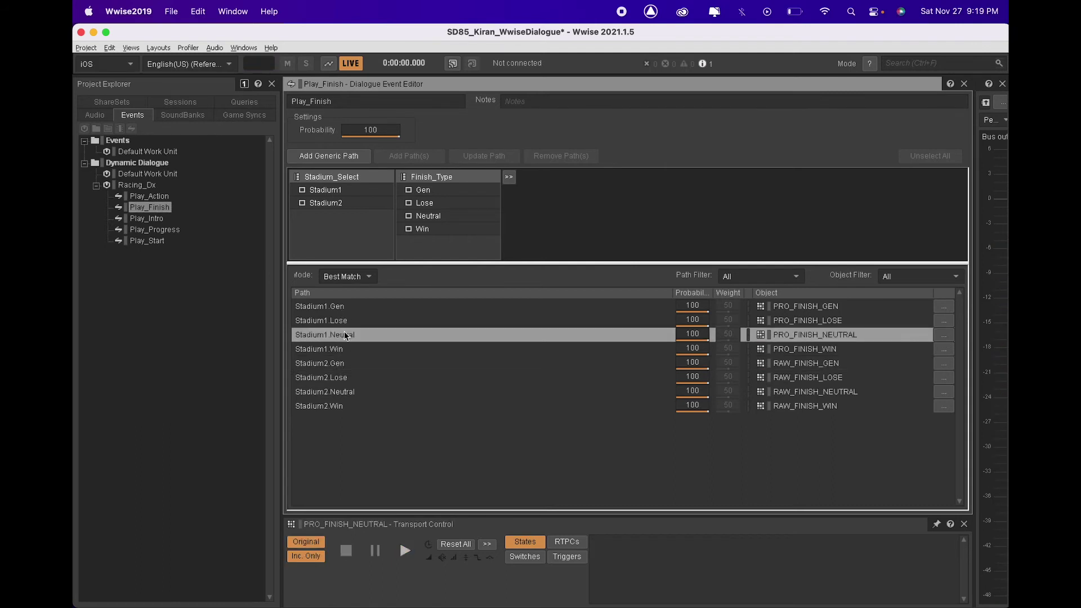
pyautogui.press('space')
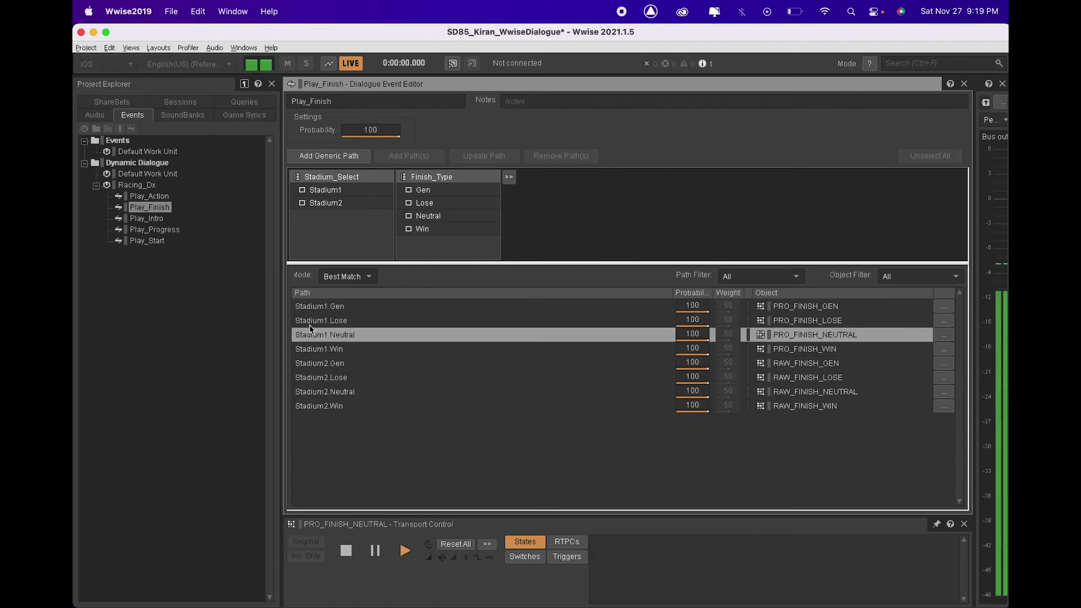
# Open Play_Intro and preview PRO_INTRO_GEN and PRO_INTRO_WARN from its Stadium1 paths
pyautogui.click(151, 220)
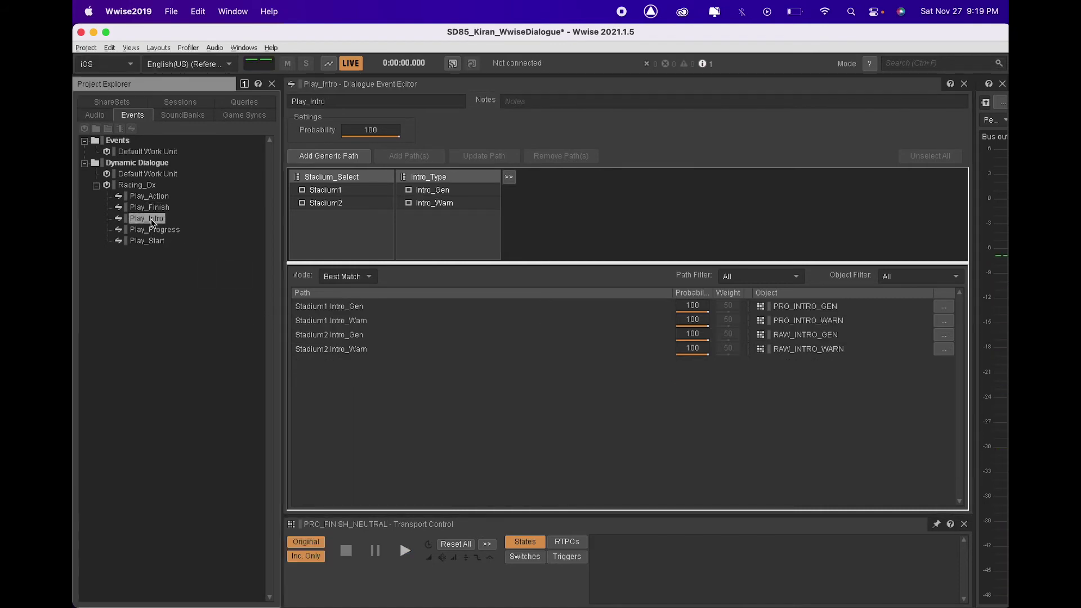
pyautogui.click(354, 307)
pyautogui.press('space')
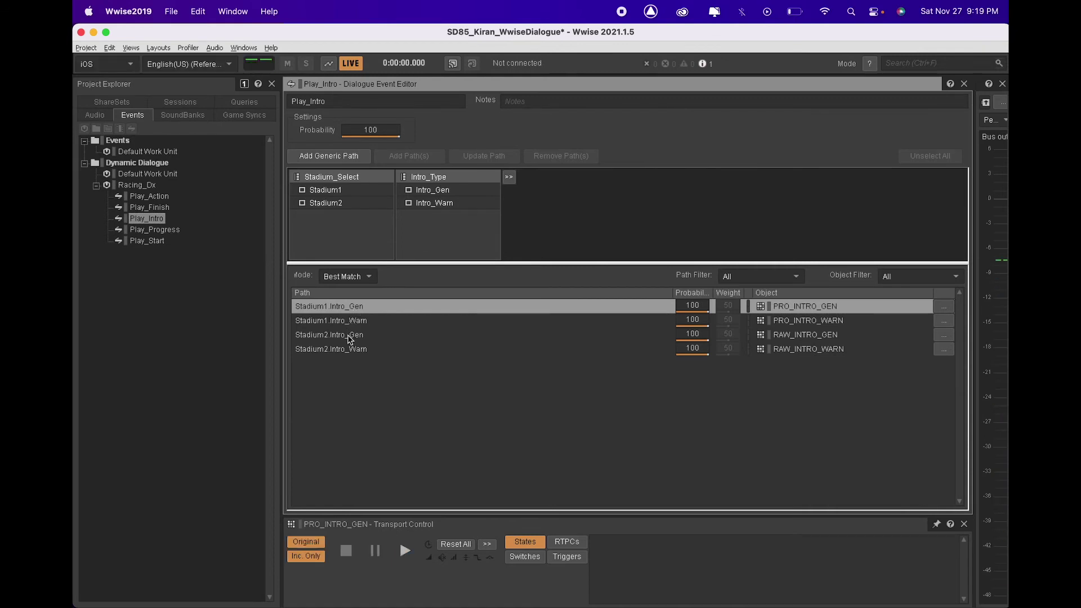
pyautogui.click(350, 321)
pyautogui.press('space')
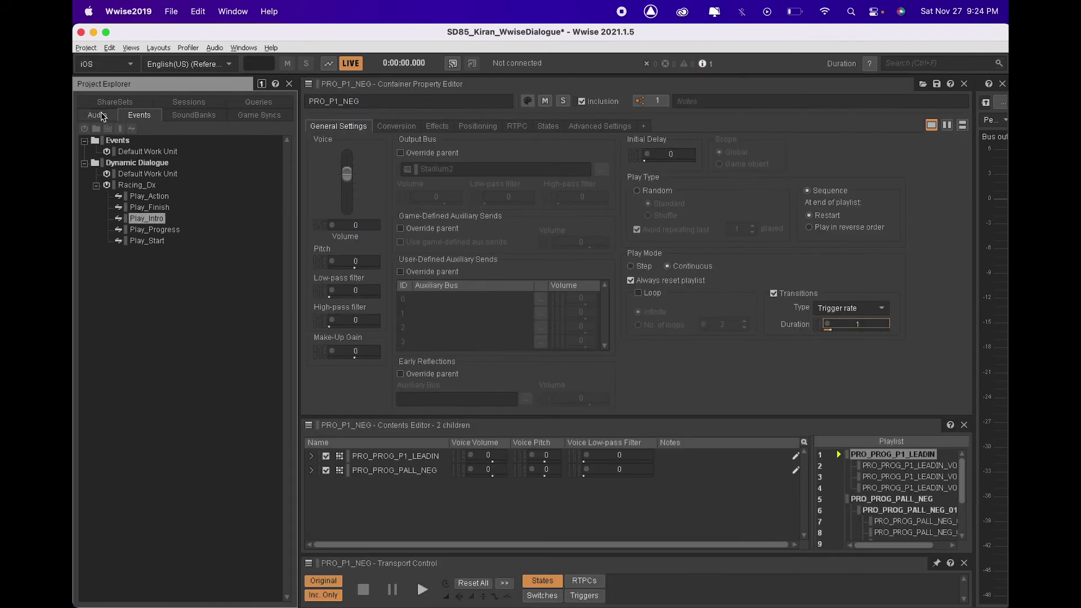
# In the Audio hierarchy, play the PRO_P1_NEG and PRO_P1_POS sequence containers
pyautogui.click(97, 116)
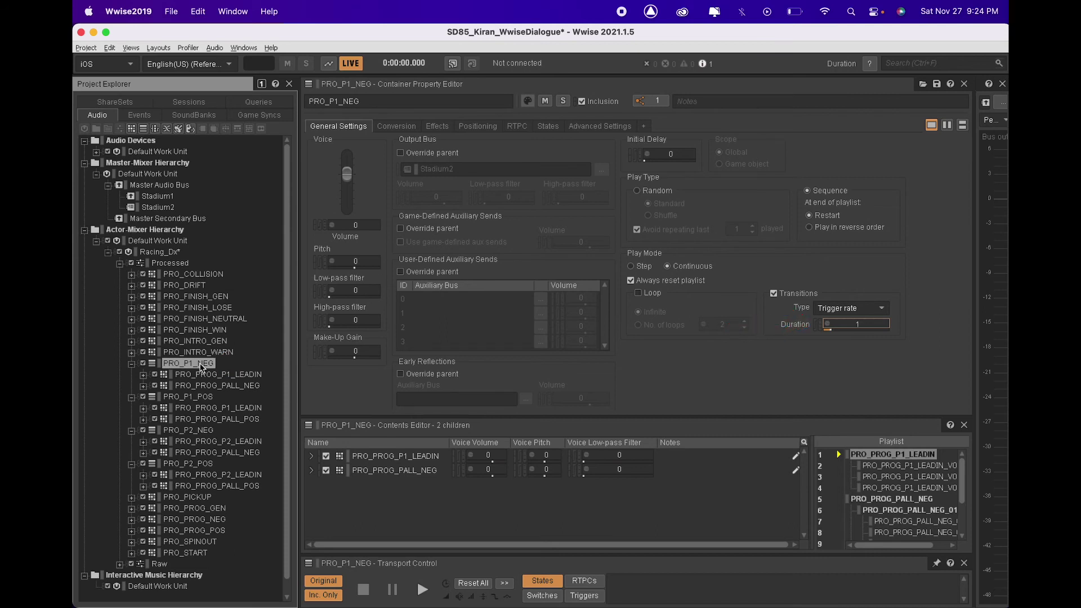
pyautogui.press('space')
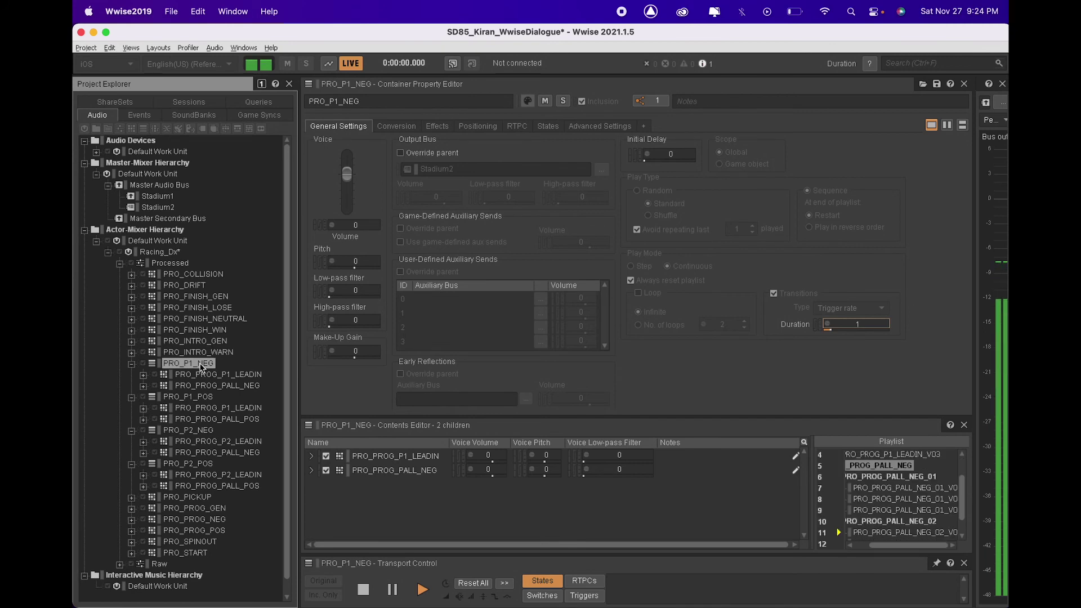
pyautogui.click(189, 398)
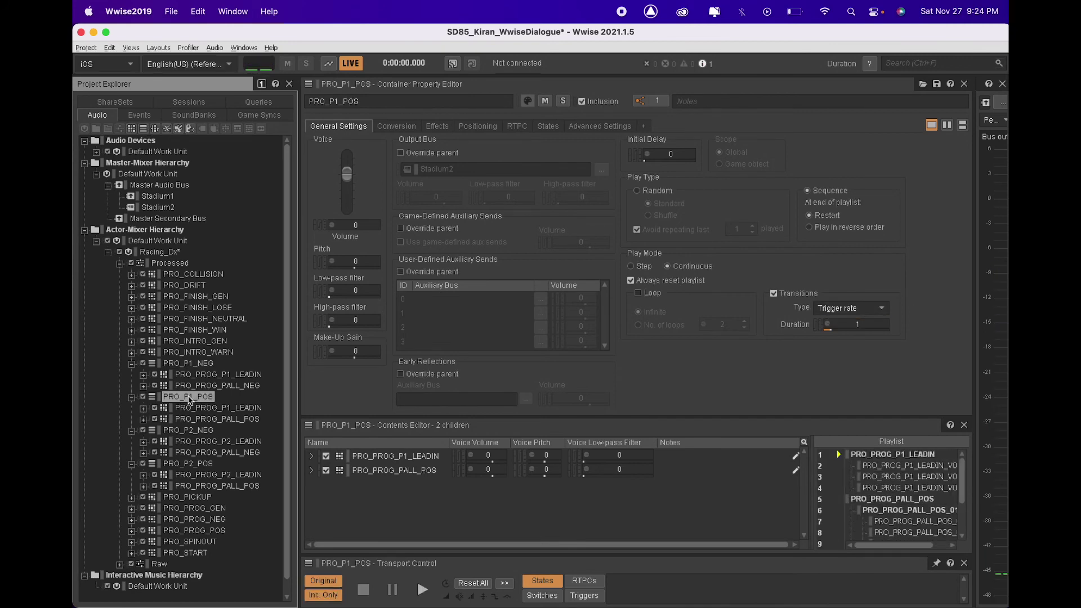
pyautogui.press('space')
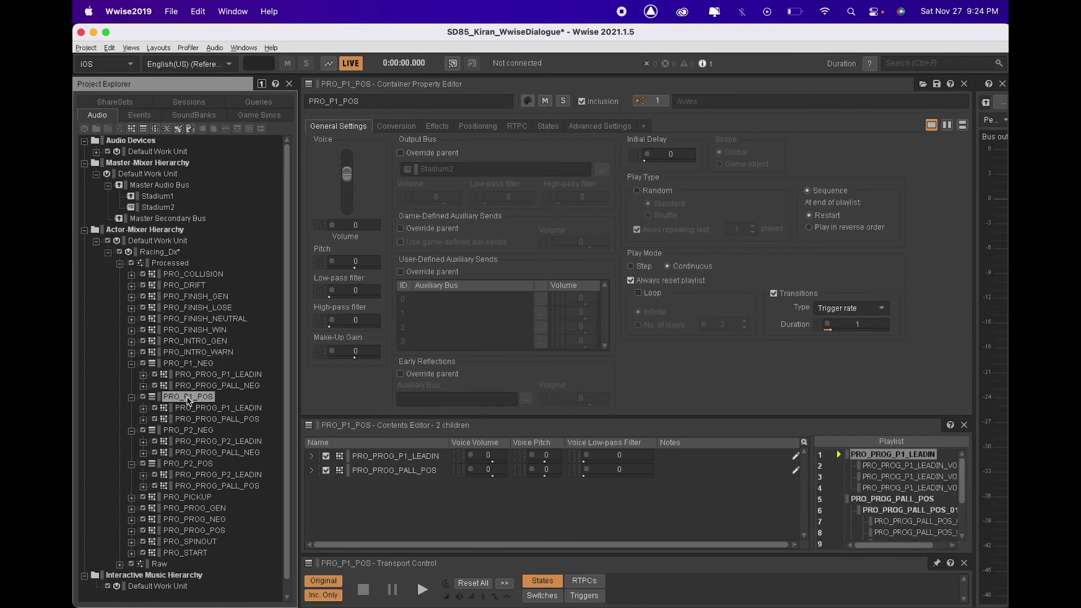
# Play the PRO_P2_NEG sequence container, then select PRO_P2_POS to preview it
pyautogui.click(190, 430)
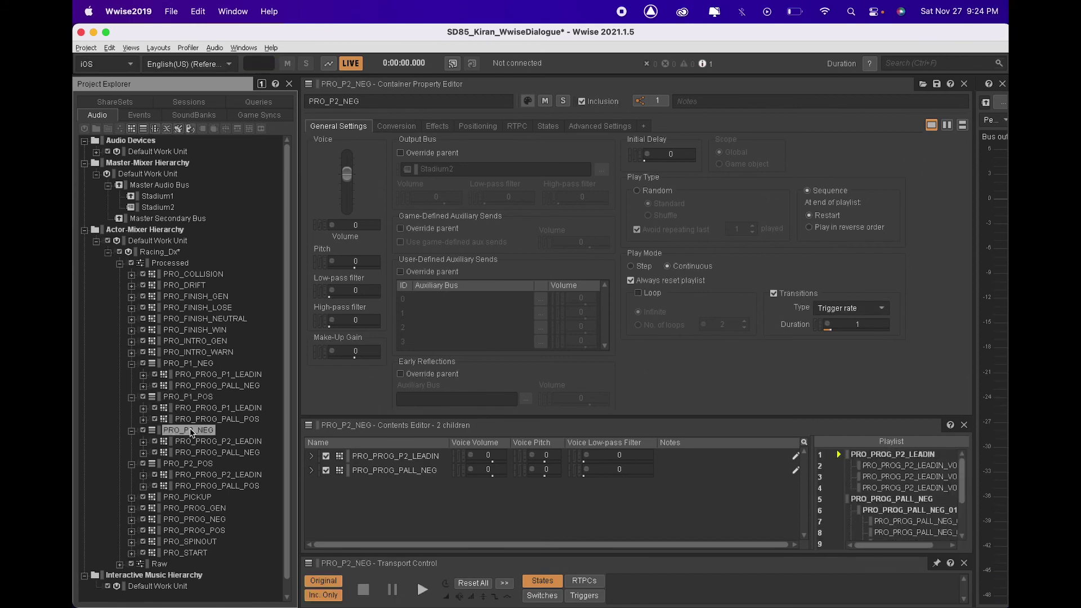
pyautogui.press('space')
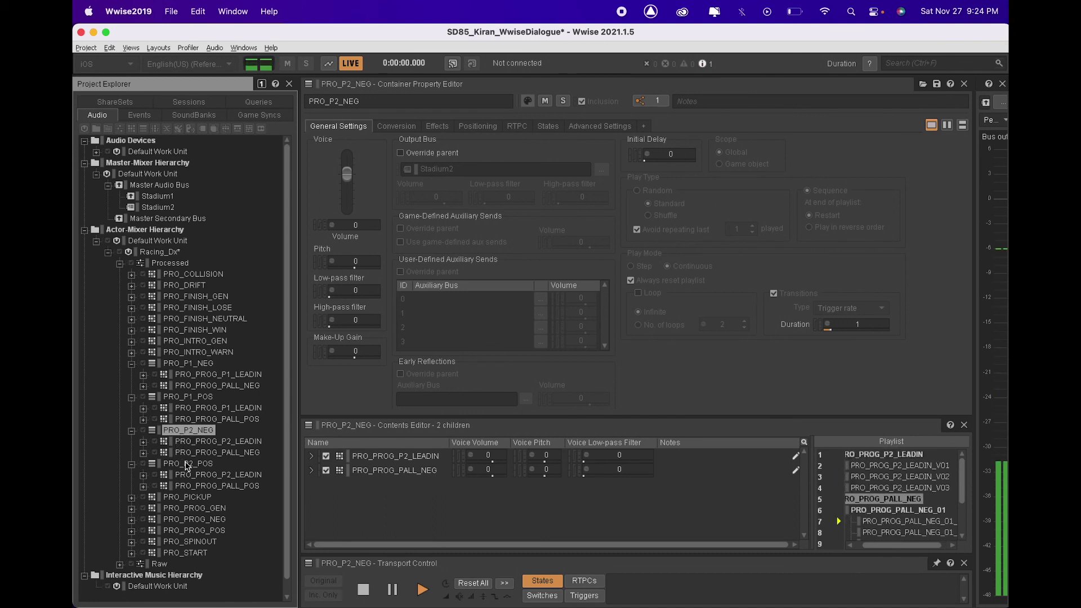
pyautogui.click(188, 464)
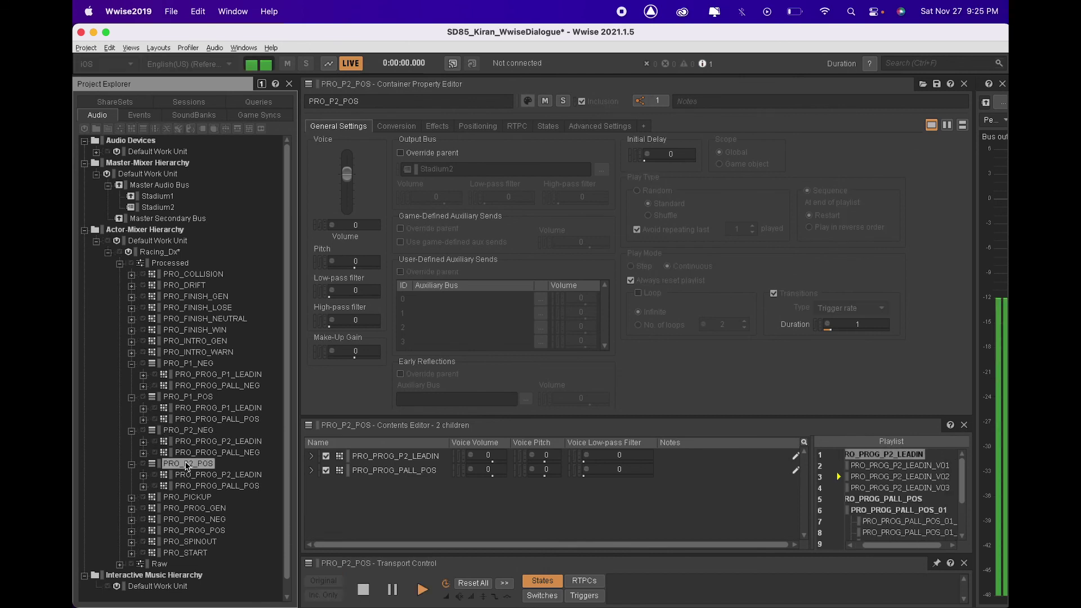